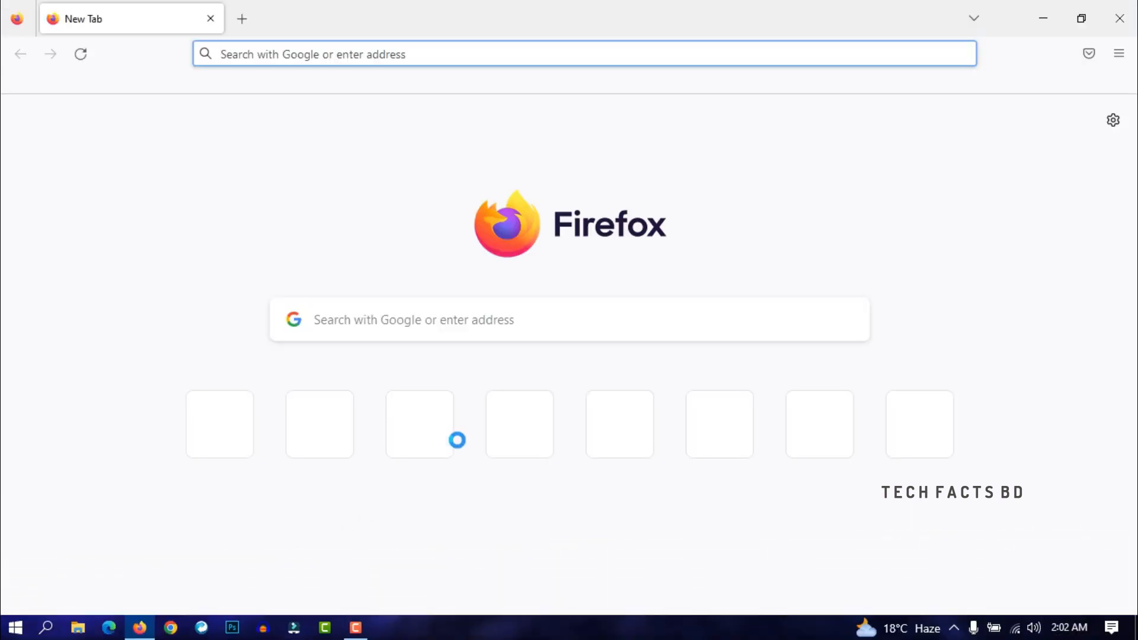
Click into the new tab's search box to start a web search.
{"action": "left_click", "coordinate": [417, 324]}
Search Google for 'virtualbox' and open the official Oracle VM VirtualBox site.
{"action": "type", "text": "vir"}
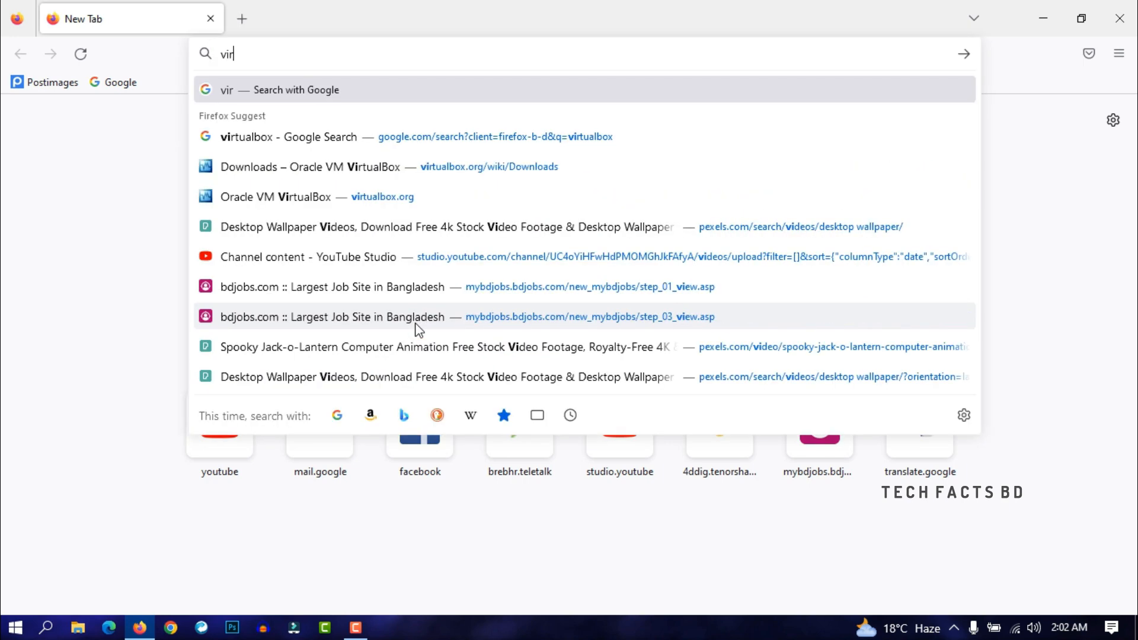
{"action": "left_click", "coordinate": [256, 121]}
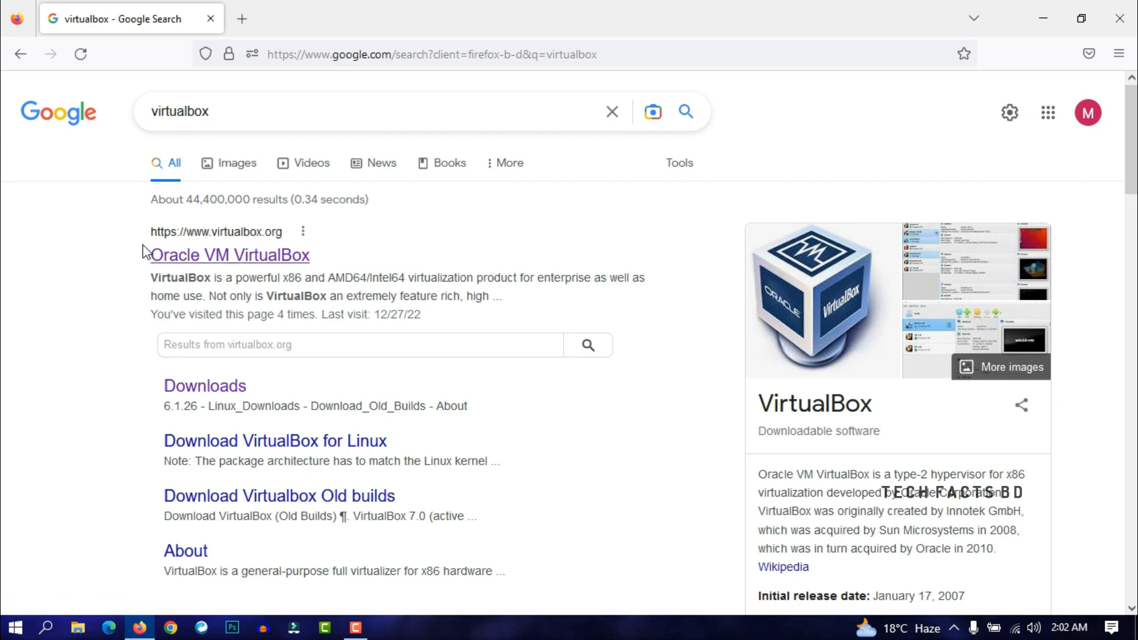
{"action": "left_click", "coordinate": [215, 256]}
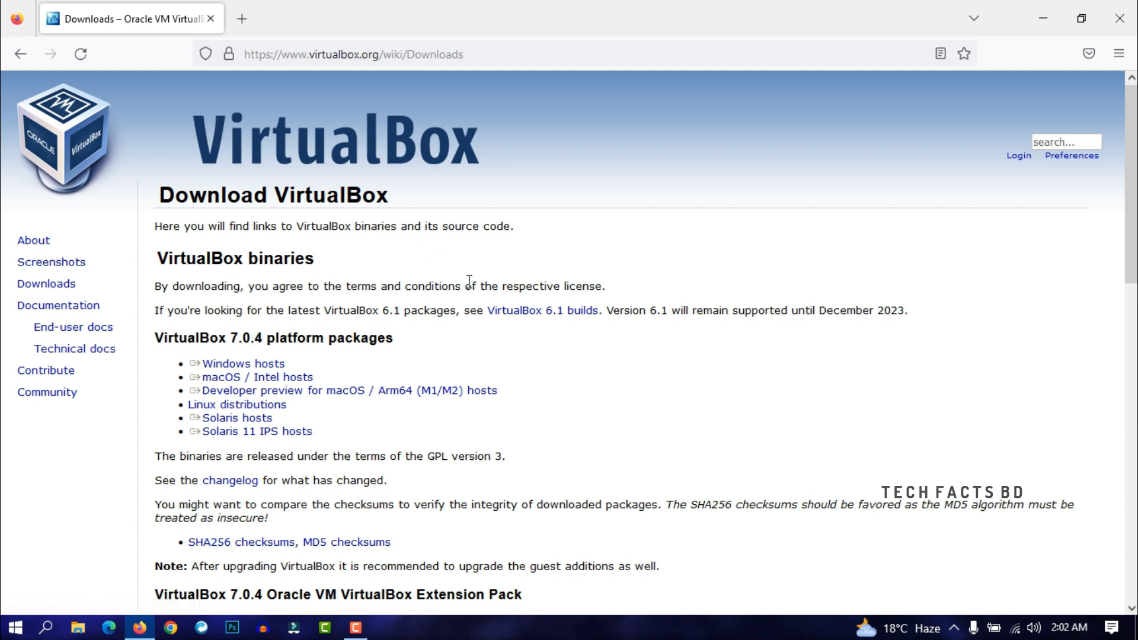
Download the VirtualBox 7.0.4 installer for Windows hosts from the Downloads page.
{"action": "scroll", "coordinate": [483, 274], "scroll_direction": "down", "scroll_amount": 2}
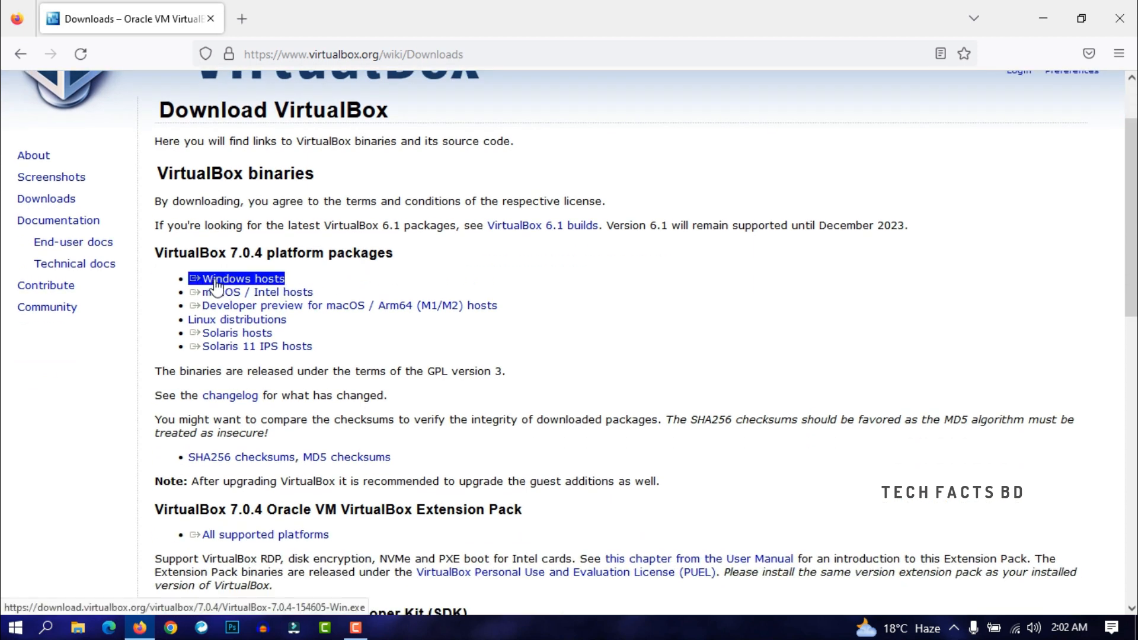
{"action": "left_click", "coordinate": [276, 283]}
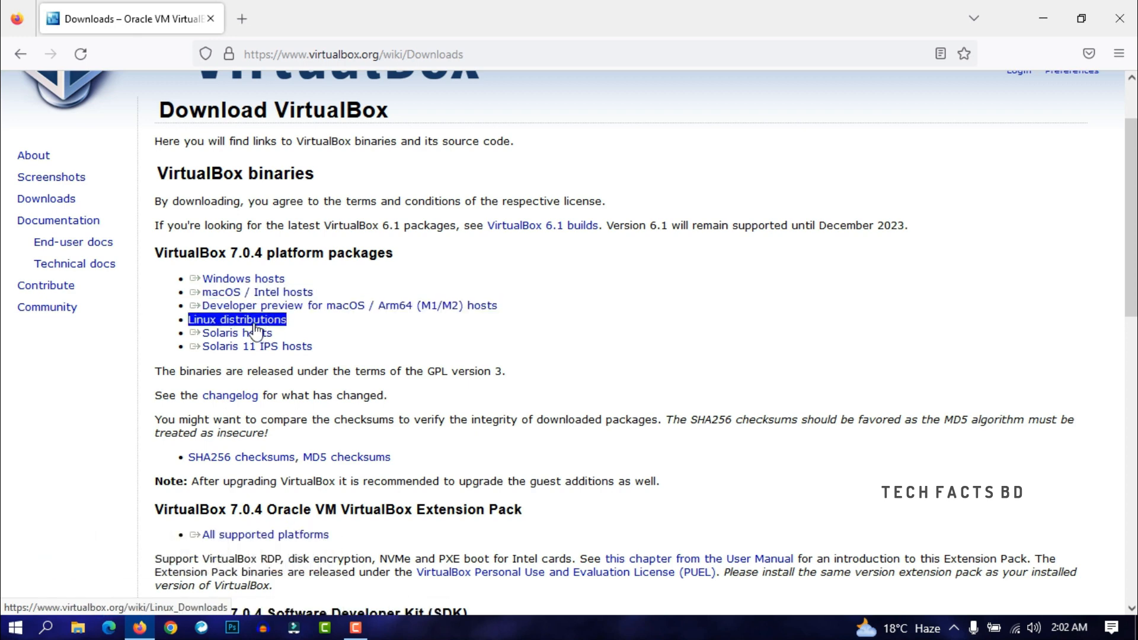
{"action": "left_click", "coordinate": [246, 279]}
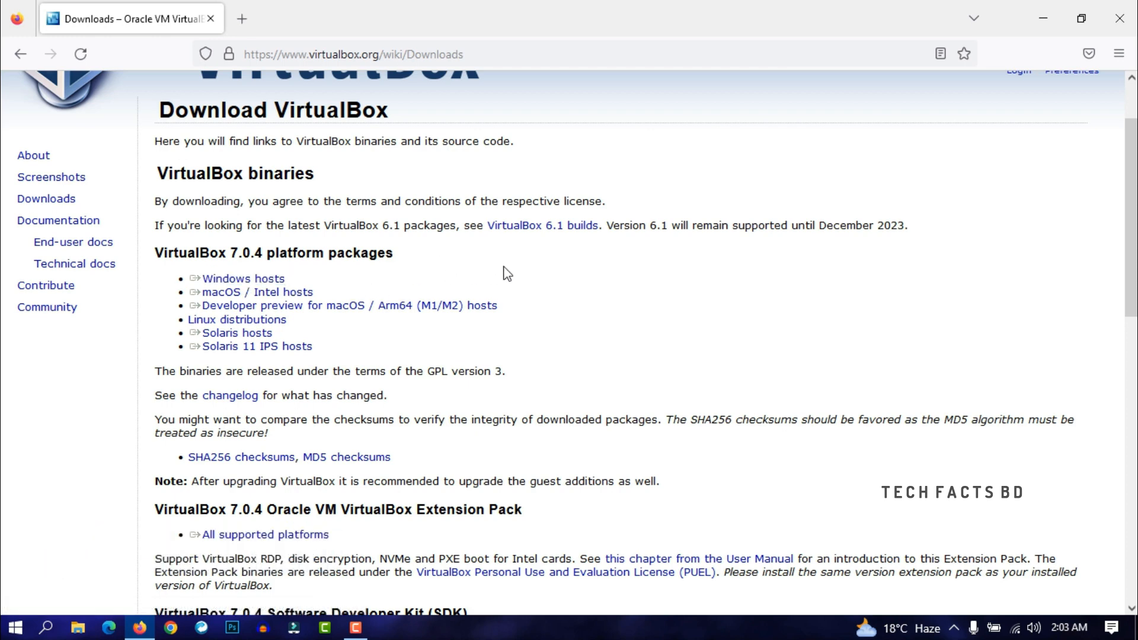
{"action": "scroll", "coordinate": [555, 293], "scroll_direction": "up", "scroll_amount": 2}
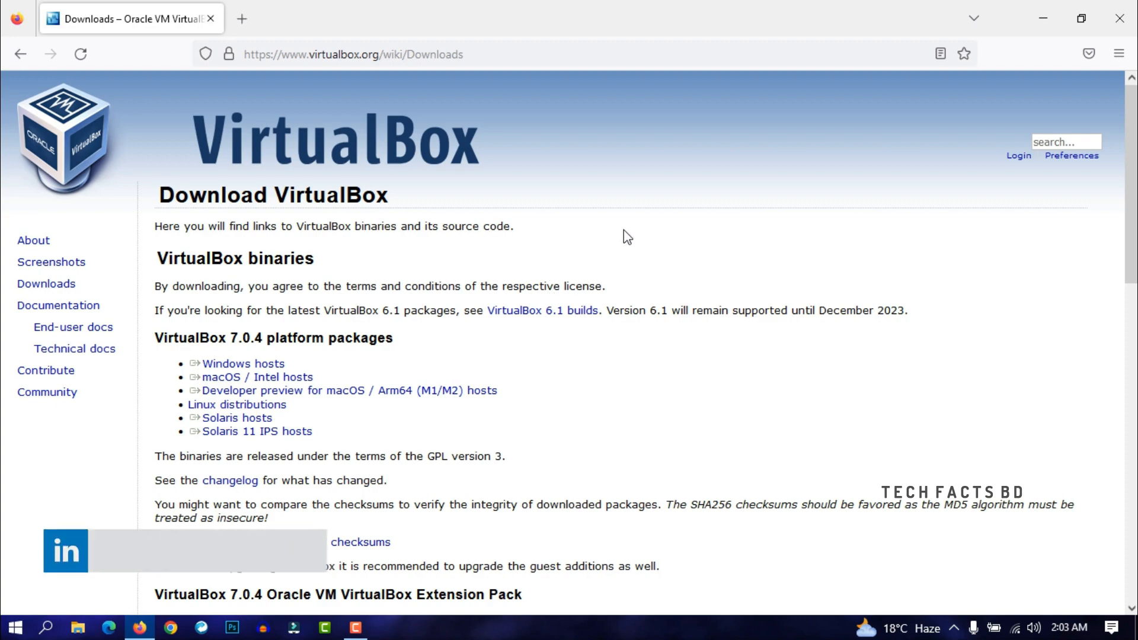
{"action": "scroll", "coordinate": [624, 238], "scroll_direction": "down", "scroll_amount": 3}
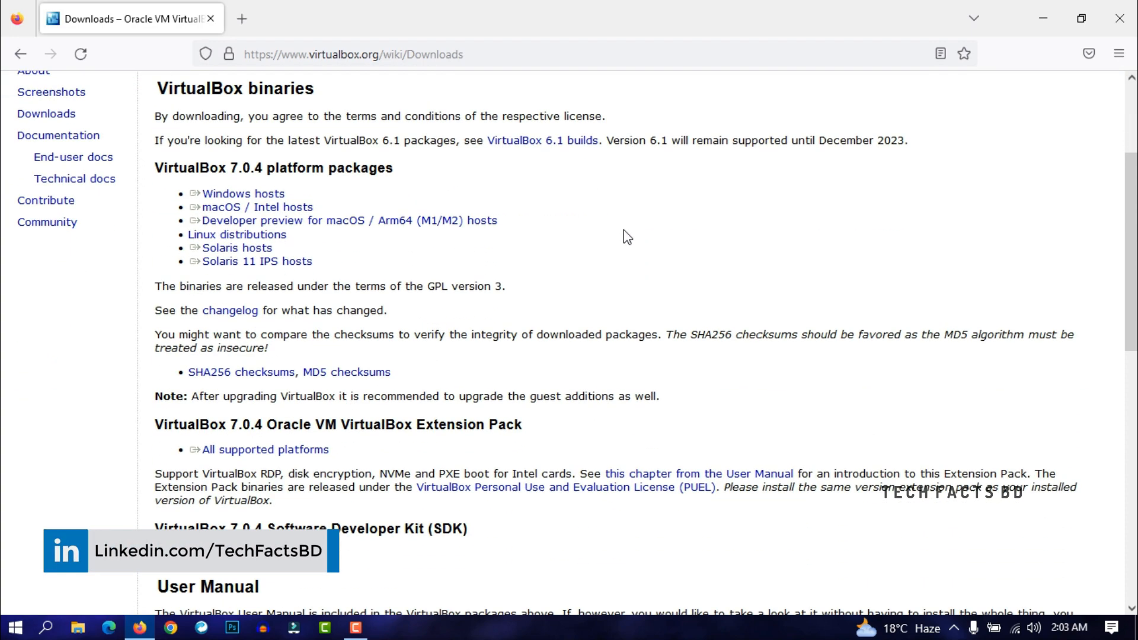
Download the 7.0.4 Extension Pack for all supported platforms, then close Firefox.
{"action": "scroll", "coordinate": [625, 236], "scroll_direction": "down", "scroll_amount": 3}
{"action": "double_click", "coordinate": [190, 255]}
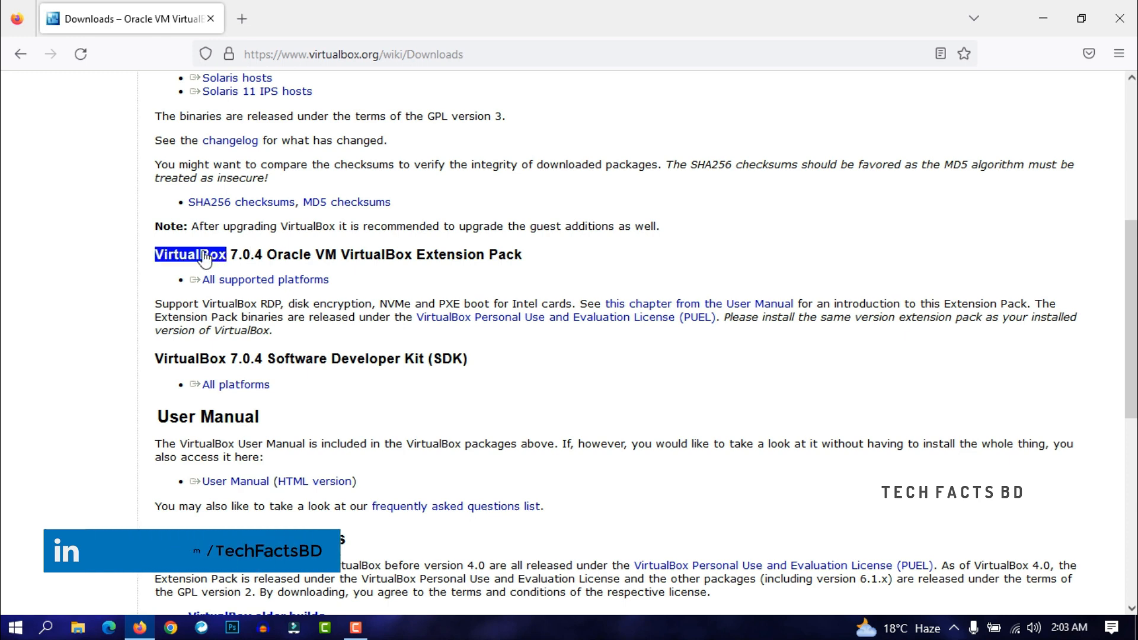
{"action": "left_click", "coordinate": [310, 259]}
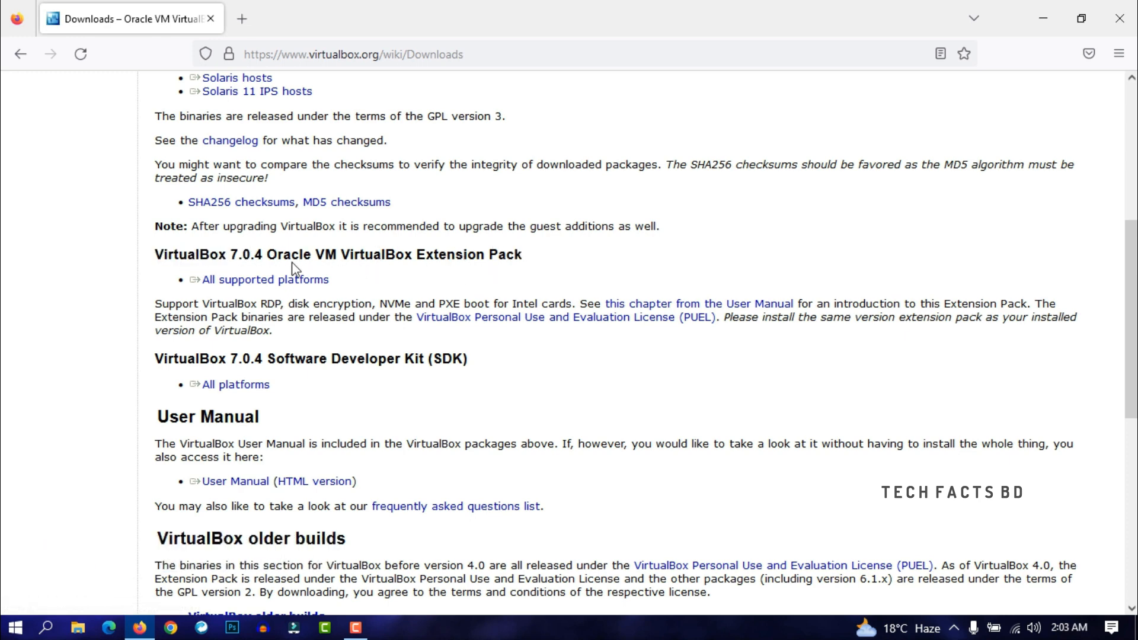
{"action": "triple_click", "coordinate": [170, 277]}
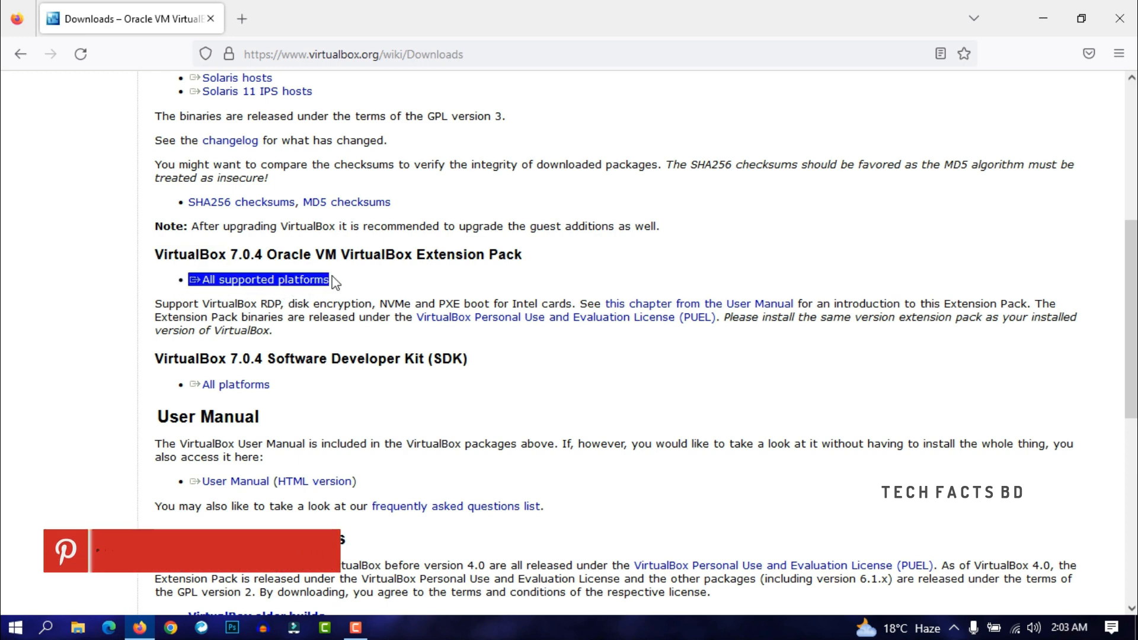
{"action": "left_click", "coordinate": [355, 286]}
{"action": "triple_click", "coordinate": [360, 287]}
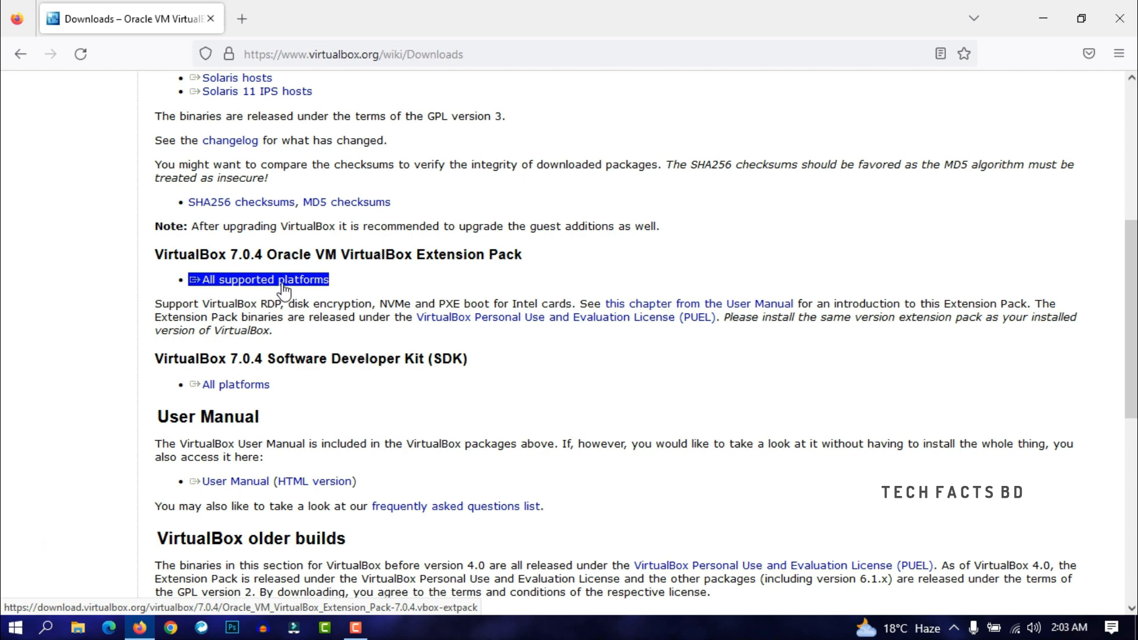
{"action": "left_click", "coordinate": [468, 275]}
{"action": "scroll", "coordinate": [523, 275], "scroll_direction": "up", "scroll_amount": 3}
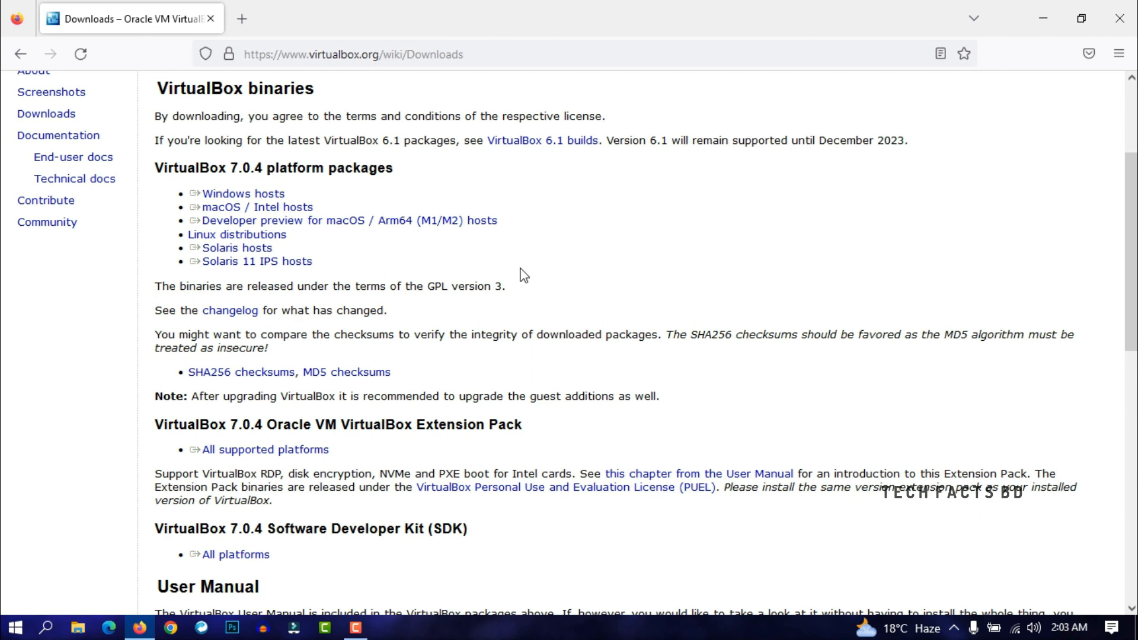
{"action": "left_click", "coordinate": [1120, 24]}
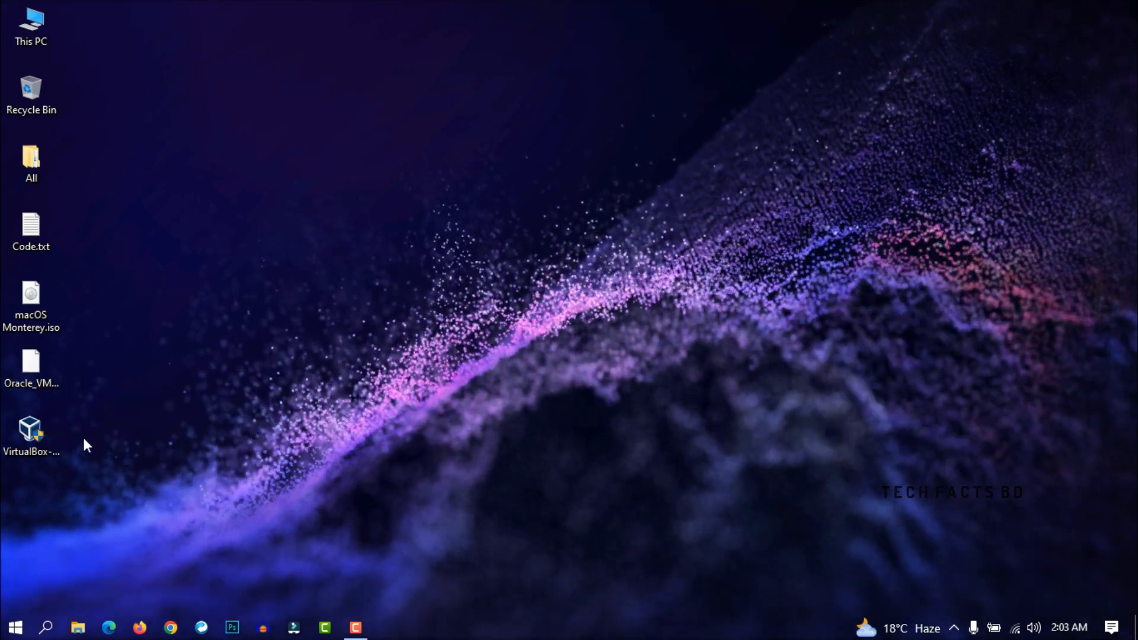
Launch the VirtualBox-7.0.4 installer from the desktop and keep the default features.
{"action": "left_click", "coordinate": [33, 437]}
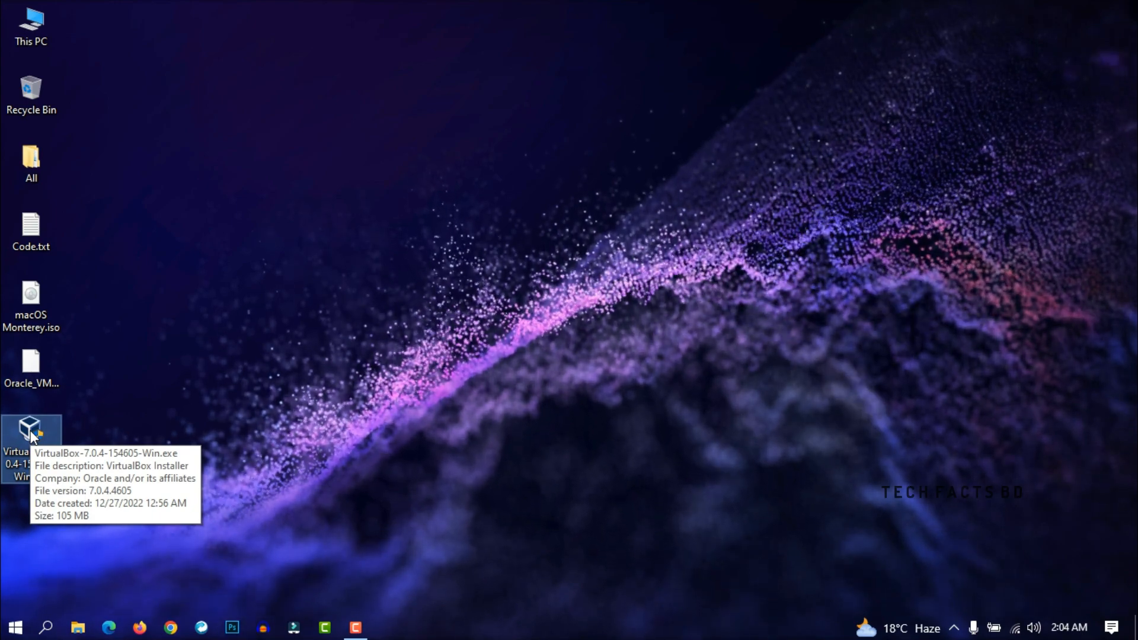
{"action": "double_click", "coordinate": [31, 437]}
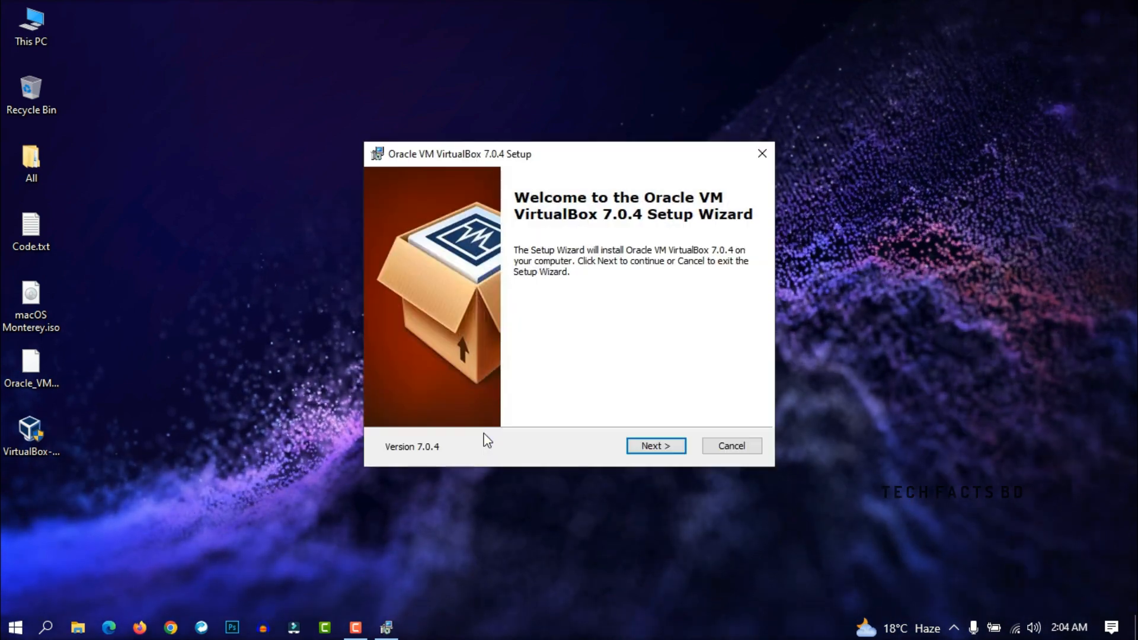
{"action": "left_click", "coordinate": [660, 447]}
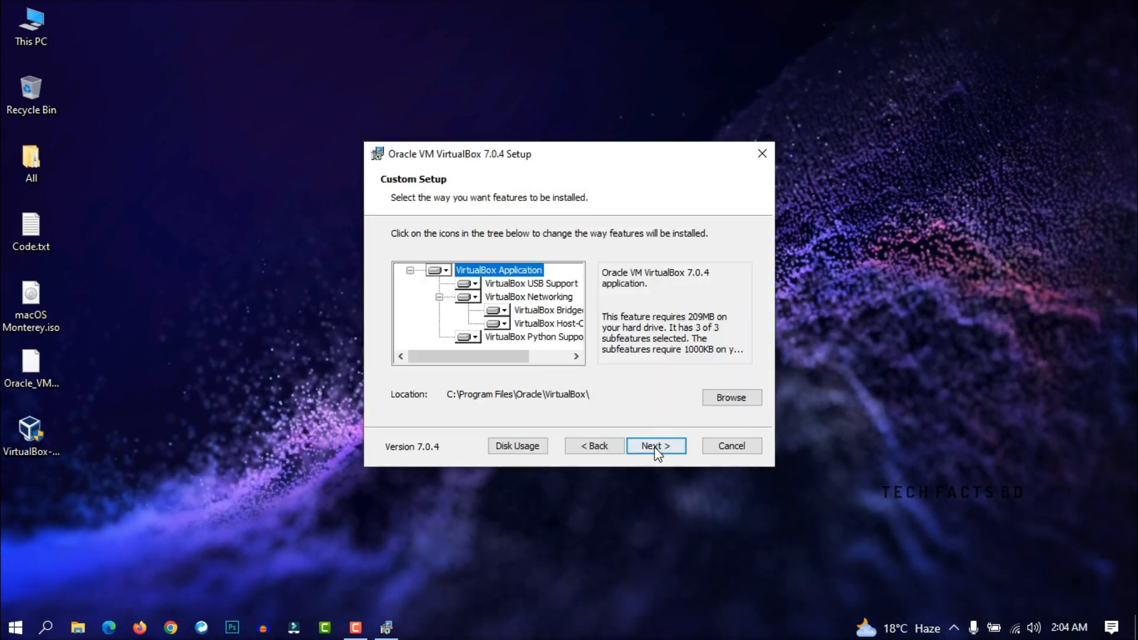
{"action": "left_click", "coordinate": [655, 450]}
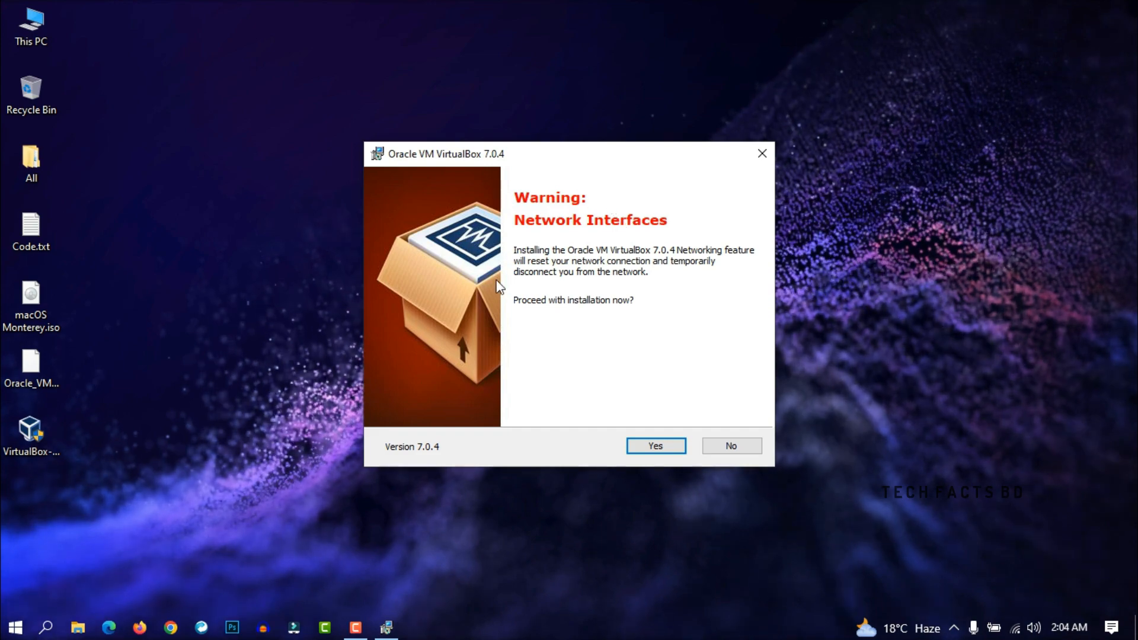
Accept the network reset and missing Python warnings, install, and finish the wizard.
{"action": "left_click", "coordinate": [656, 448]}
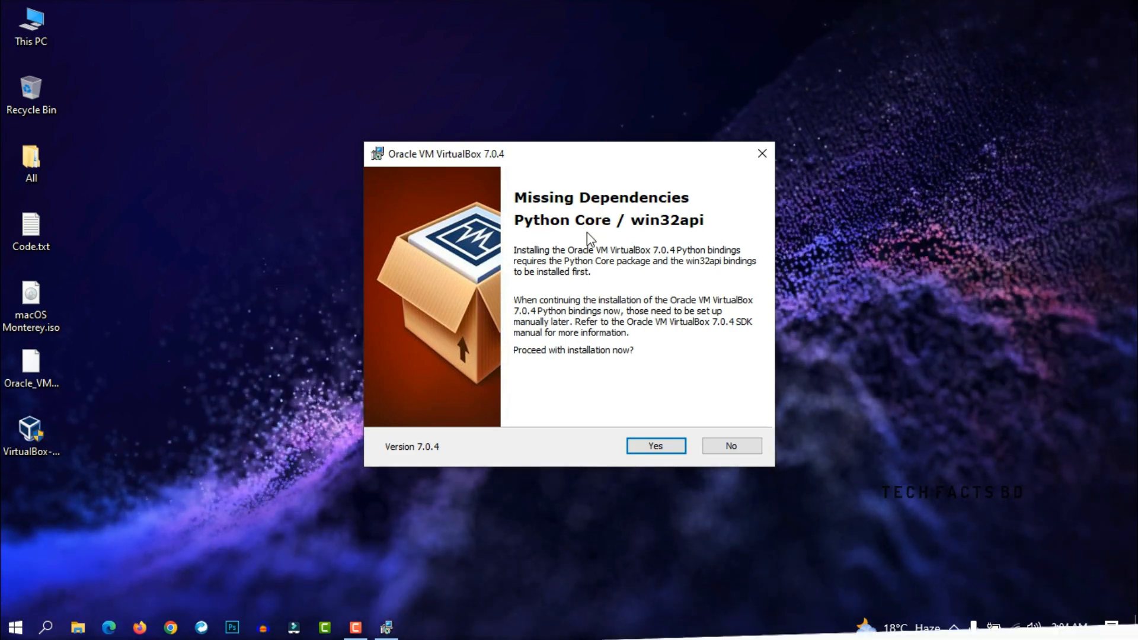
{"action": "left_click", "coordinate": [655, 447]}
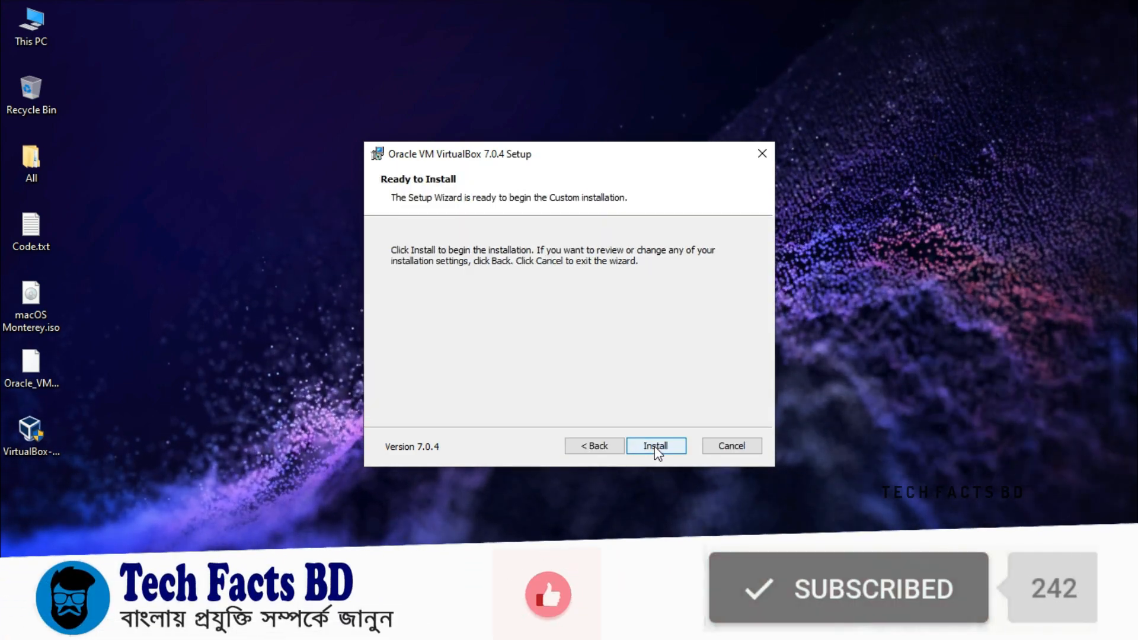
{"action": "left_click", "coordinate": [656, 446]}
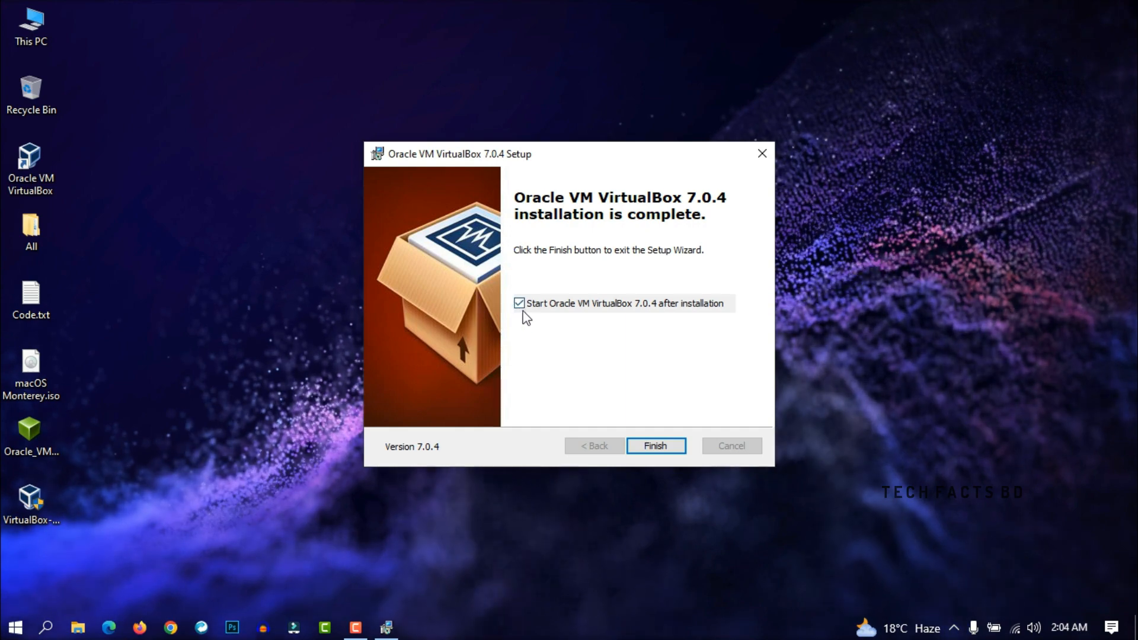
{"action": "left_click", "coordinate": [667, 450]}
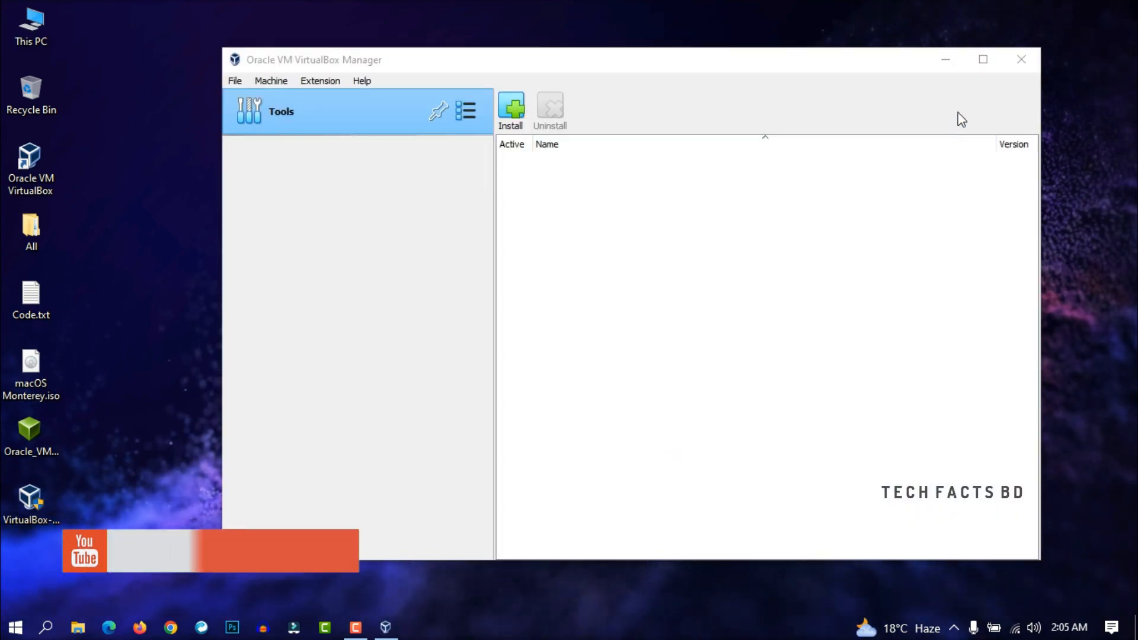
Install the 7.0.4 Extension Pack from the downloaded file and accept its license agreement.
{"action": "left_click", "coordinate": [1011, 67]}
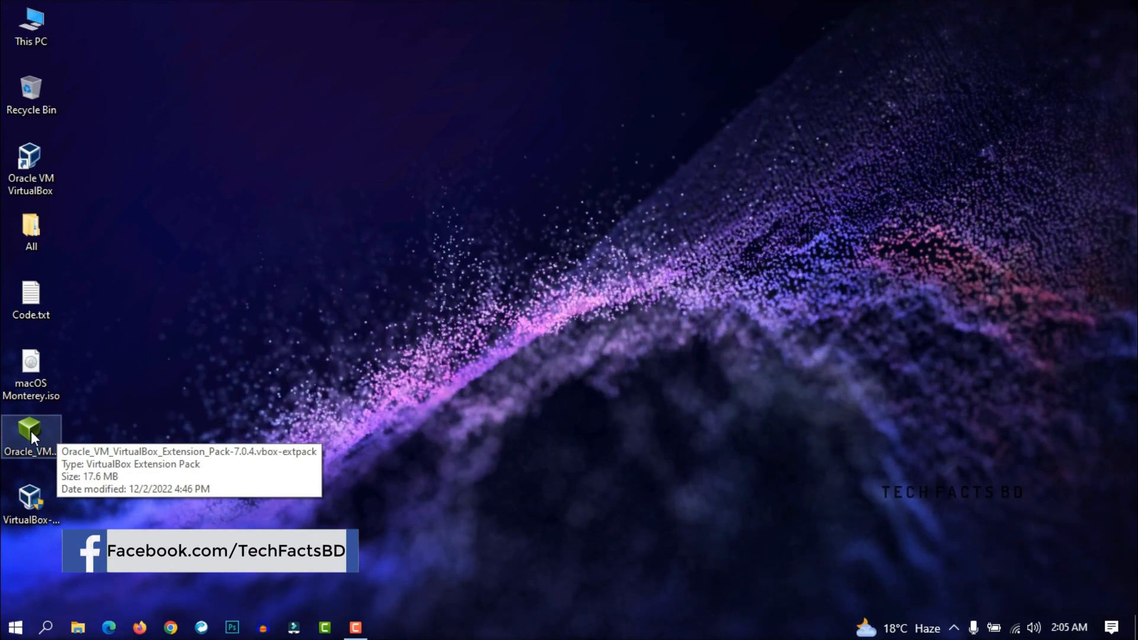
{"action": "left_click", "coordinate": [30, 431]}
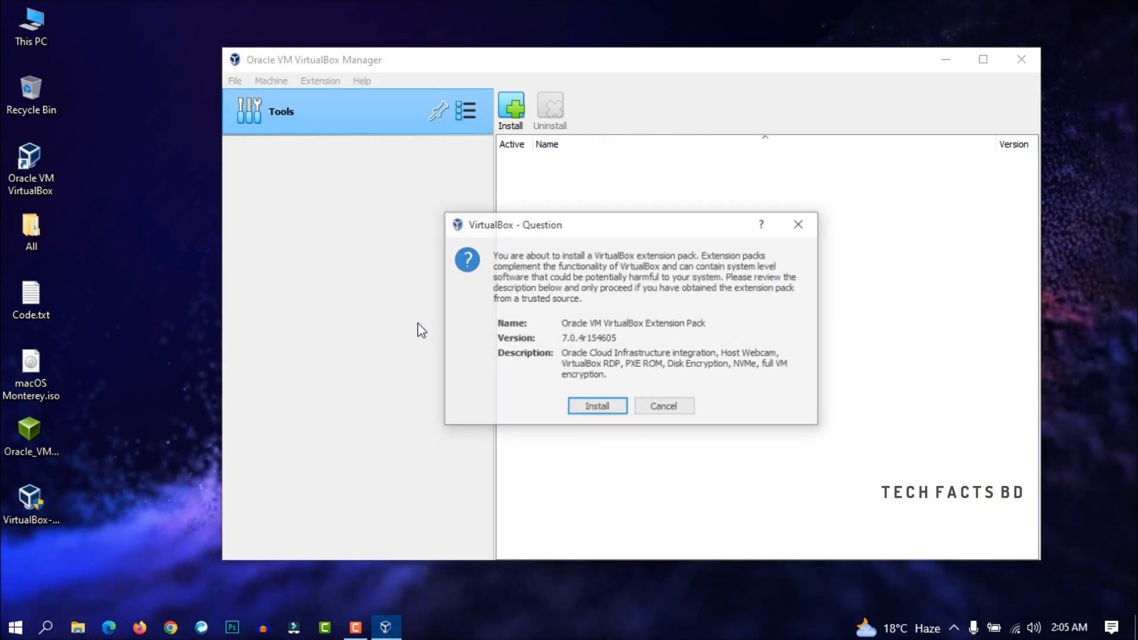
{"action": "left_click", "coordinate": [596, 409]}
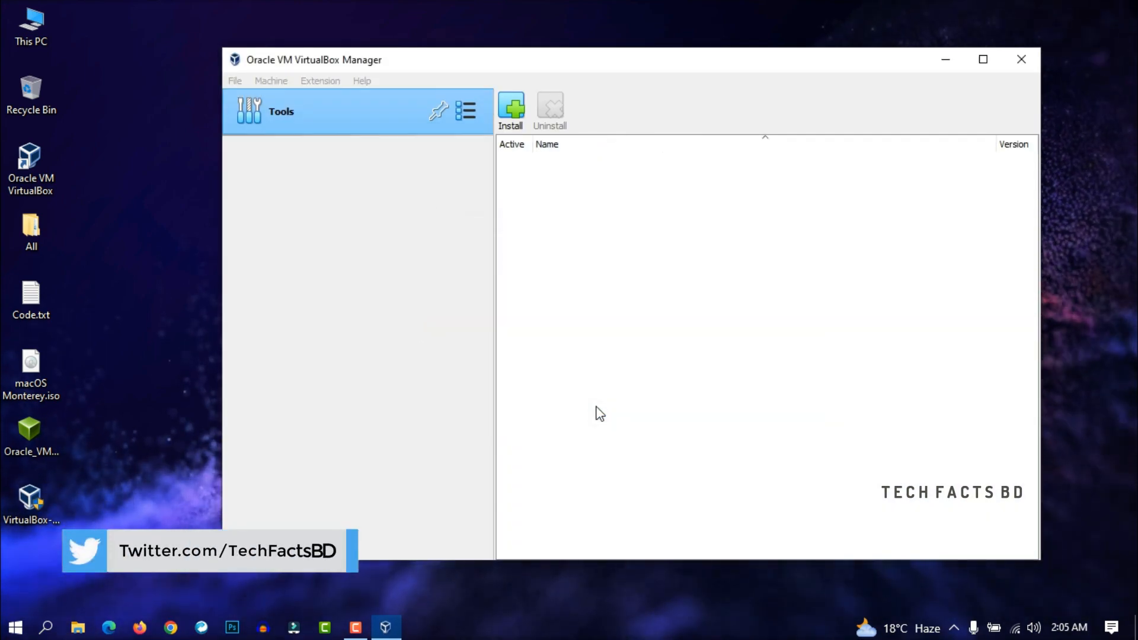
{"action": "scroll", "coordinate": [633, 353], "scroll_direction": "down", "scroll_amount": 10}
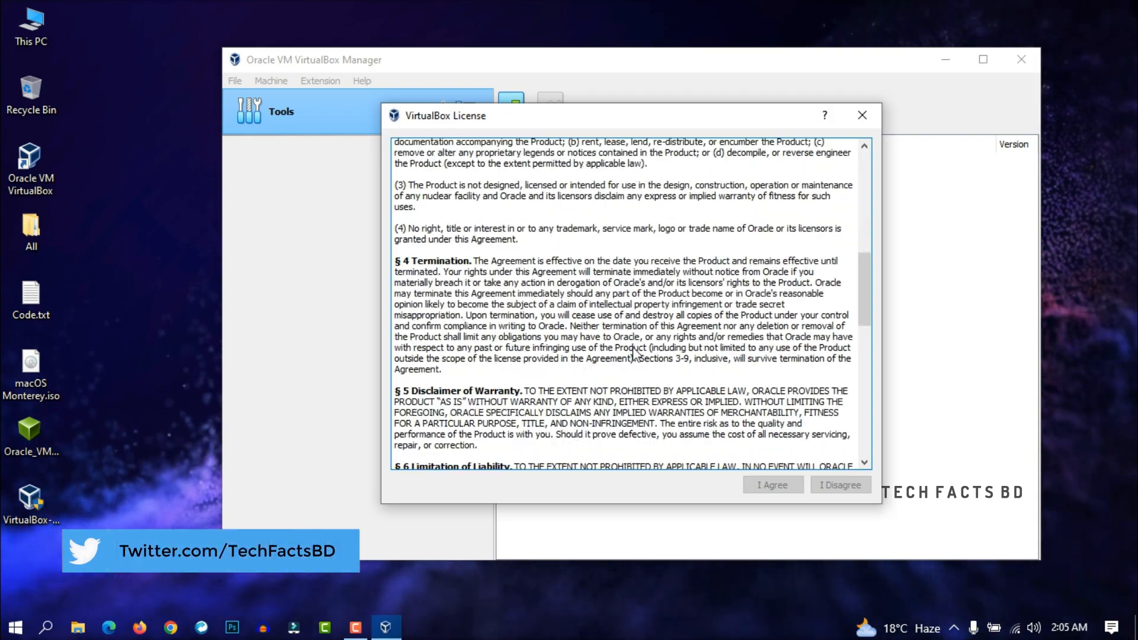
{"action": "scroll", "coordinate": [633, 353], "scroll_direction": "down", "scroll_amount": 15}
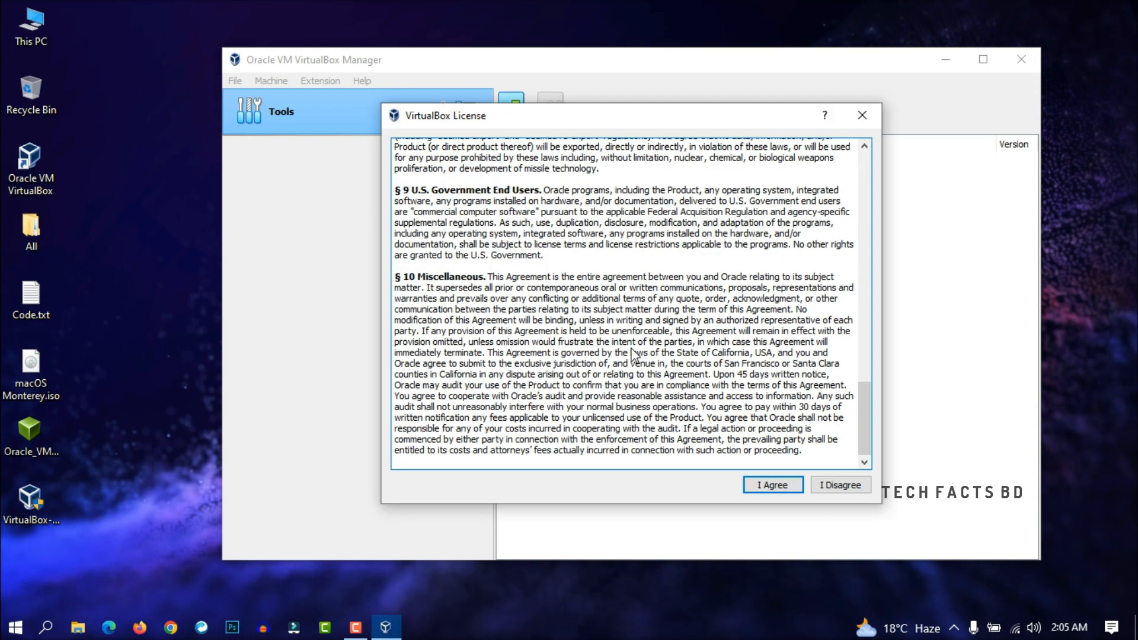
{"action": "left_click", "coordinate": [771, 485]}
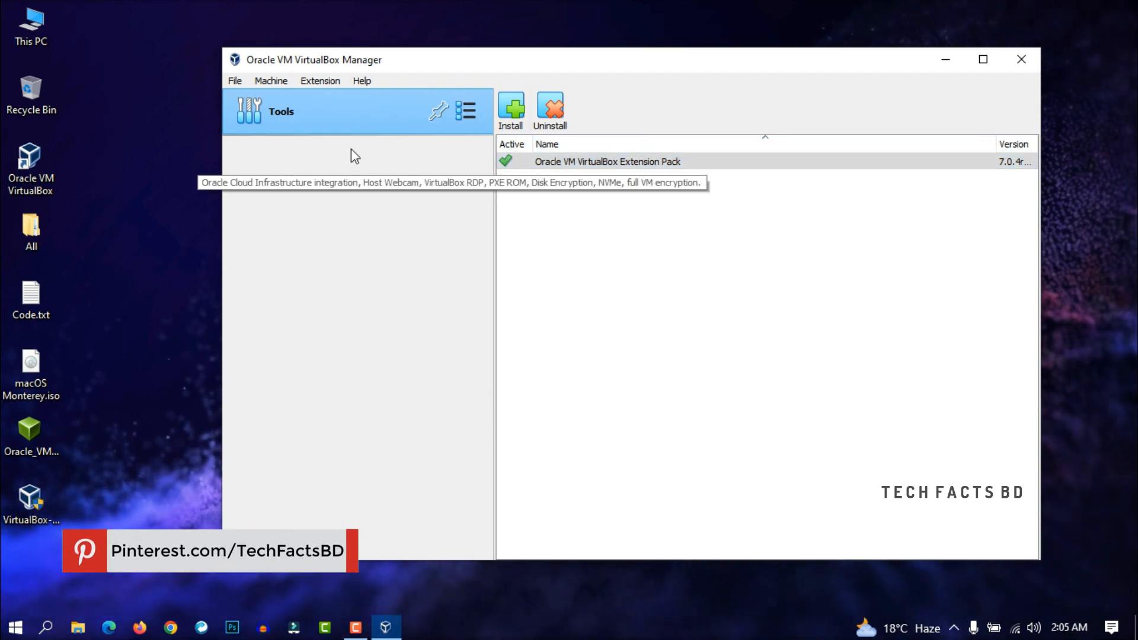
Start a new virtual machine from the Machine menu and name it 'mac'.
{"action": "left_click", "coordinate": [272, 82]}
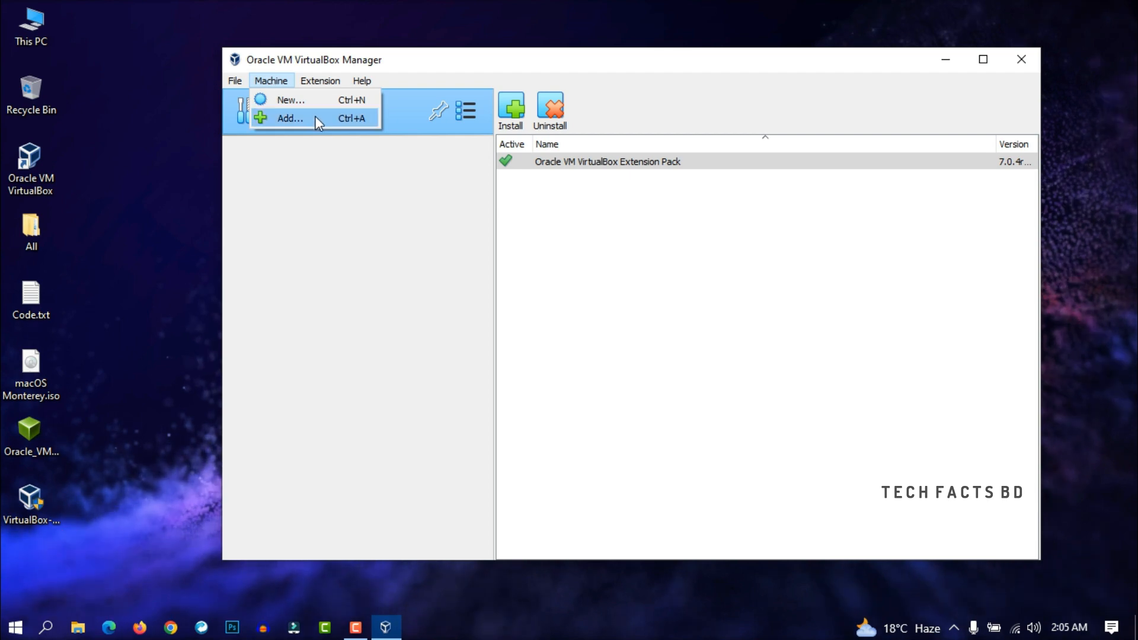
{"action": "left_click", "coordinate": [292, 99]}
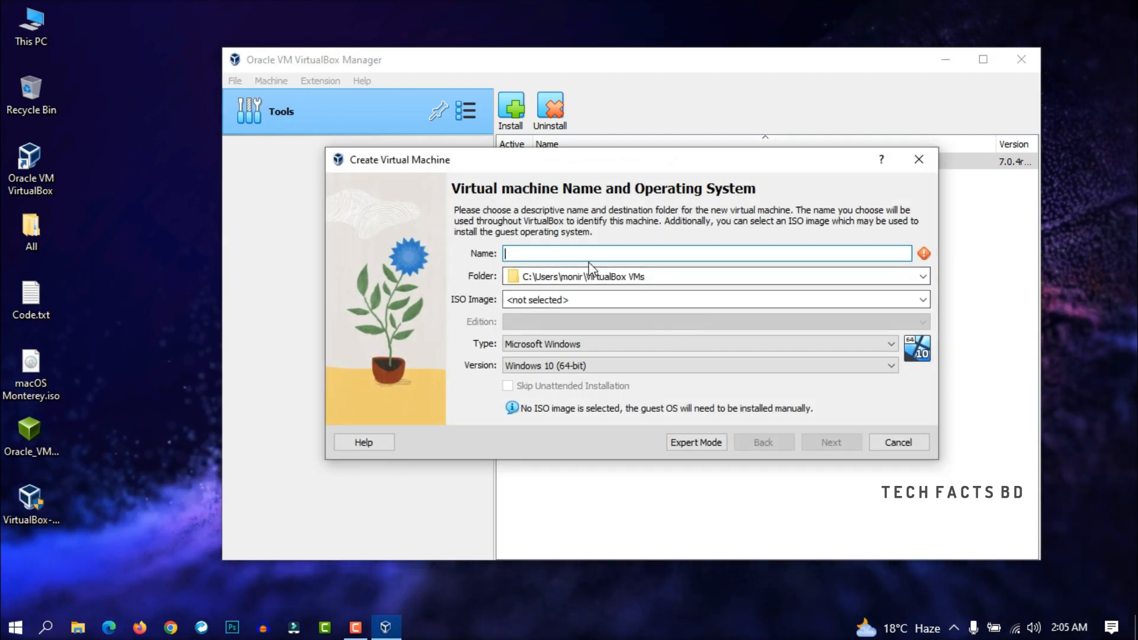
{"action": "type", "text": "mac"}
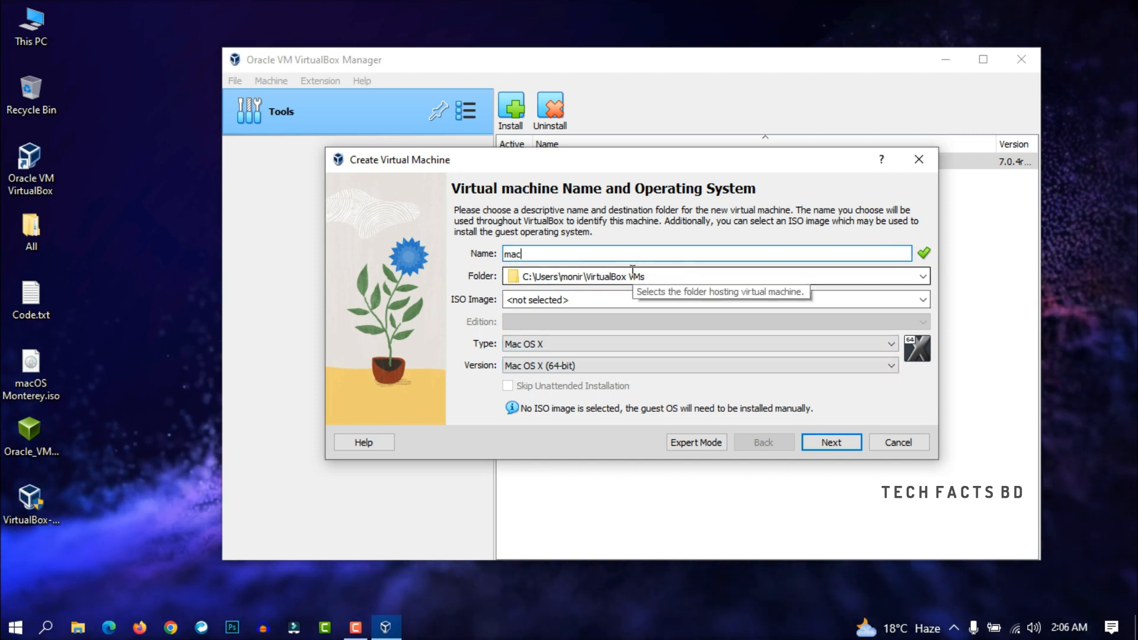
Set the type to Microsoft Windows and the version to Windows 10 (64-bit).
{"action": "left_click", "coordinate": [610, 345]}
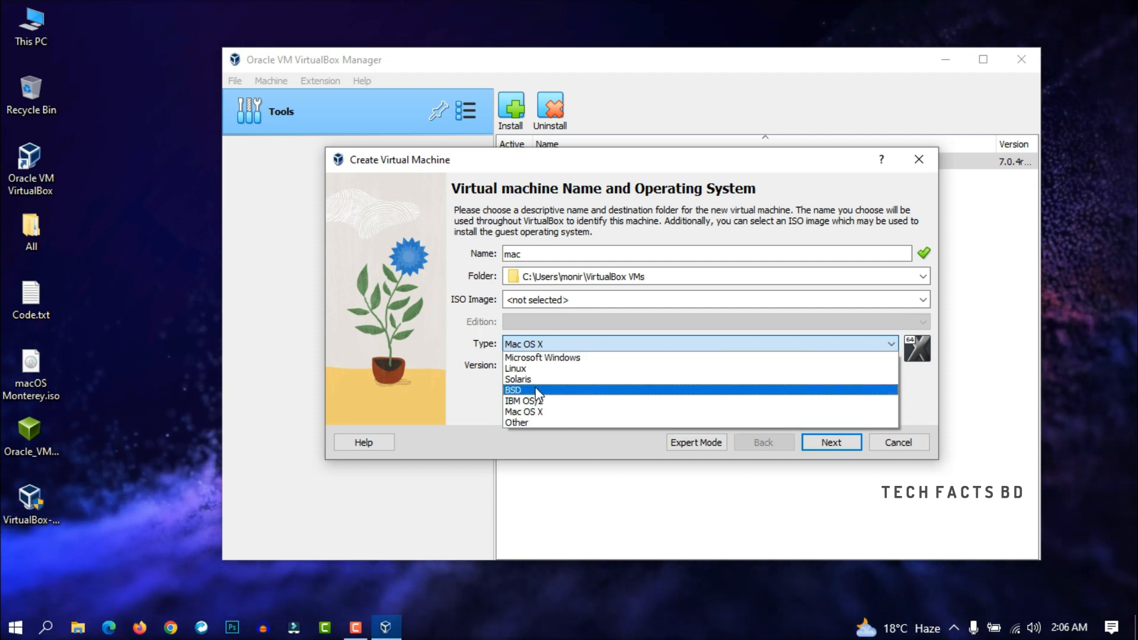
{"action": "left_click", "coordinate": [532, 358]}
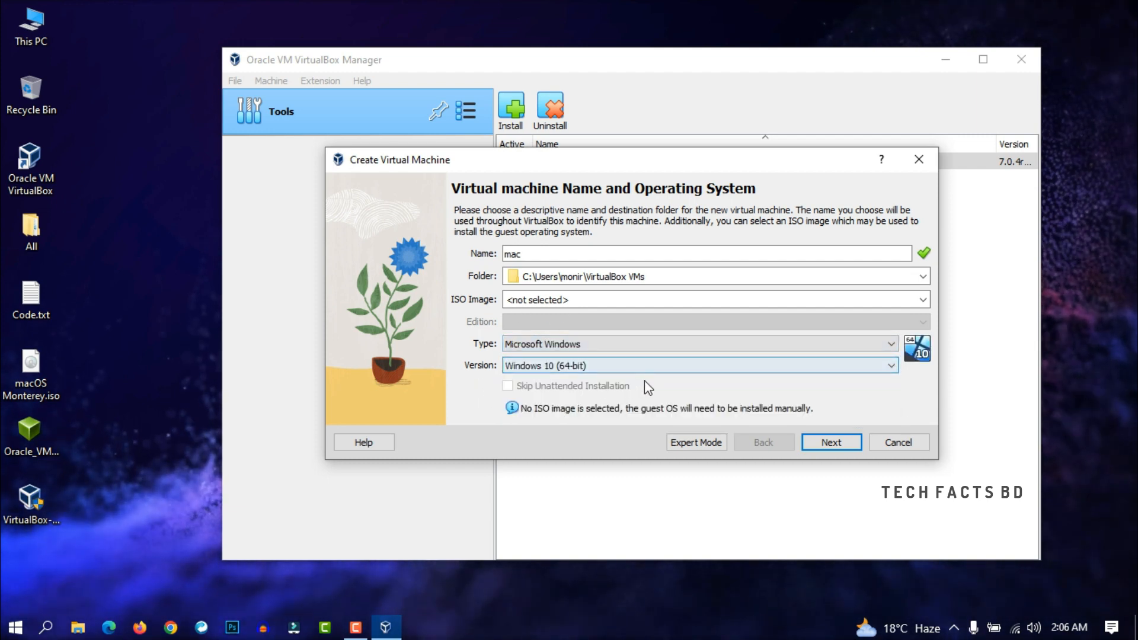
{"action": "left_click", "coordinate": [610, 366]}
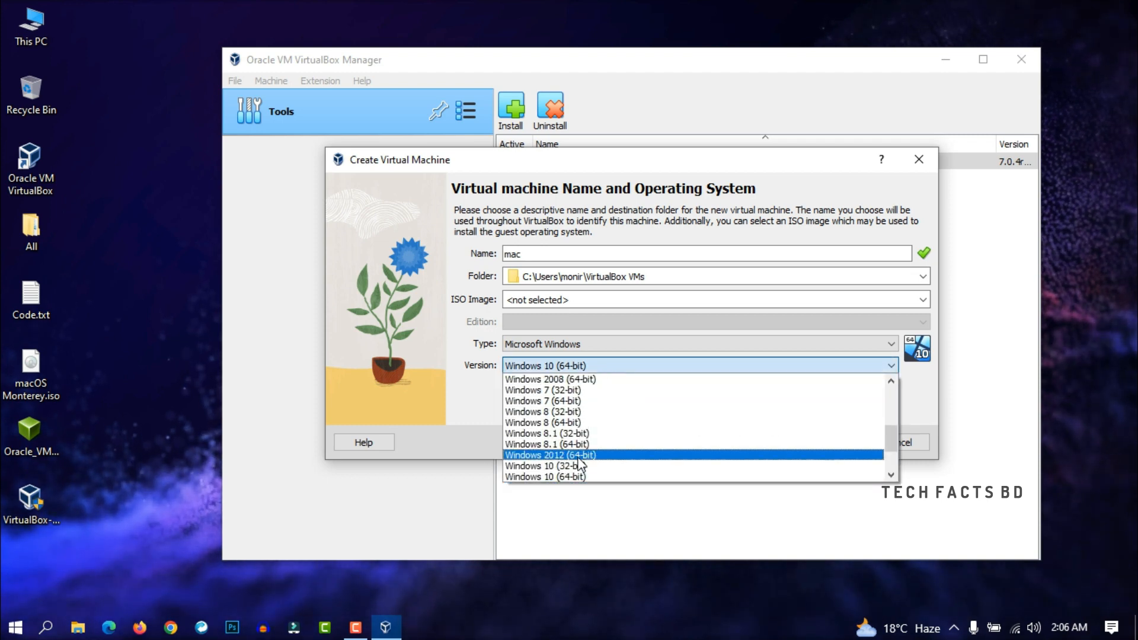
{"action": "scroll", "coordinate": [581, 464], "scroll_direction": "down", "scroll_amount": 2}
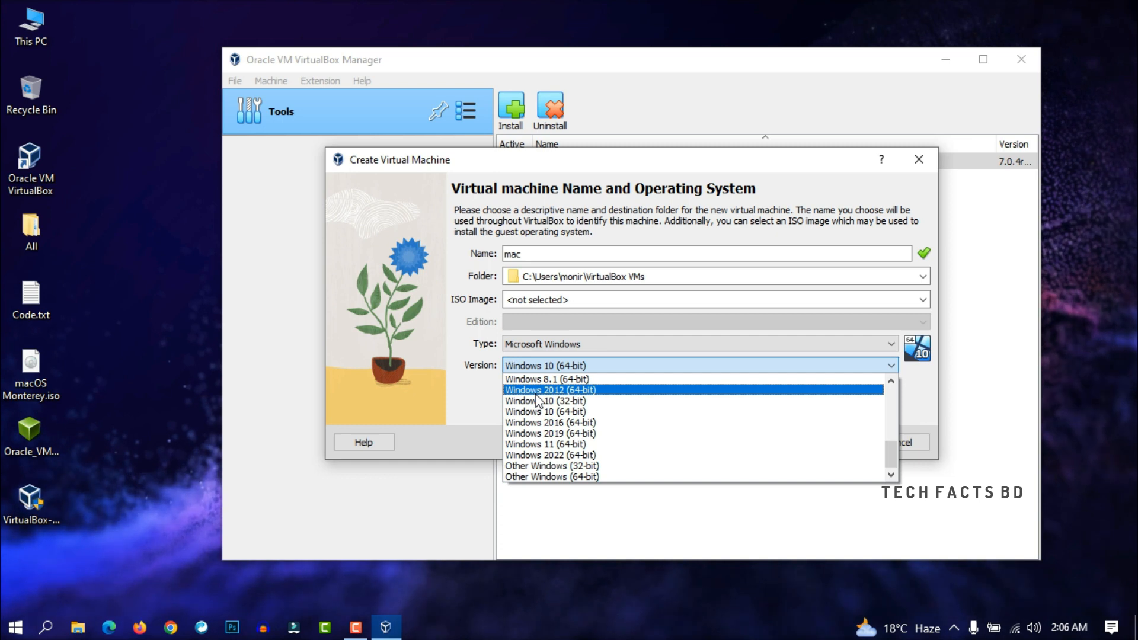
{"action": "left_click", "coordinate": [494, 399]}
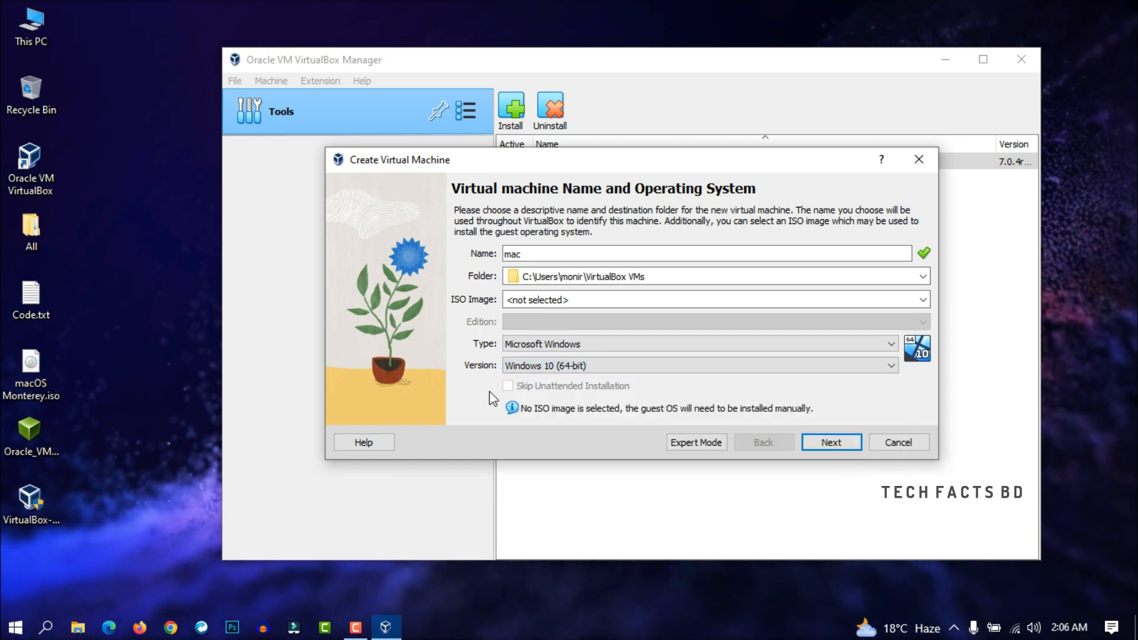